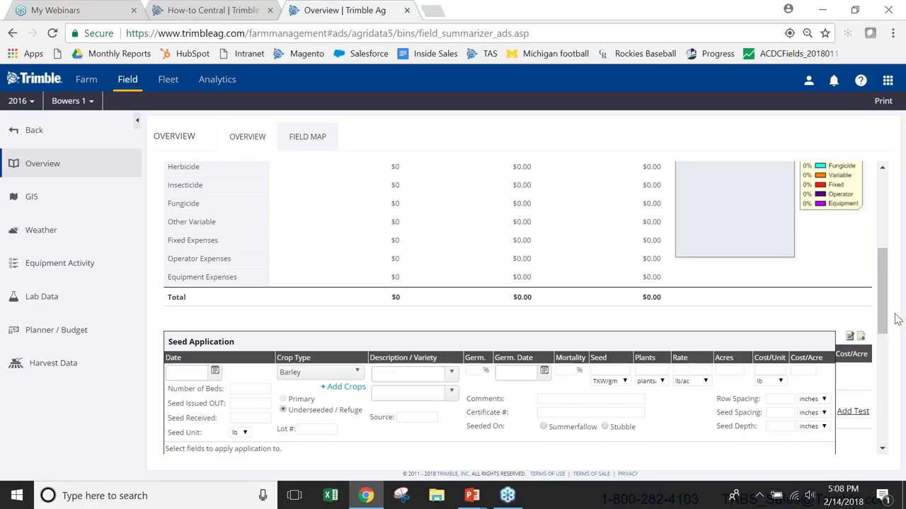
Mark the 69-acre field and Baker's Farm fields test Jan 25 and test Jan 30 for the seed application, closing the form without adding it
drag(885, 318, 888, 362)
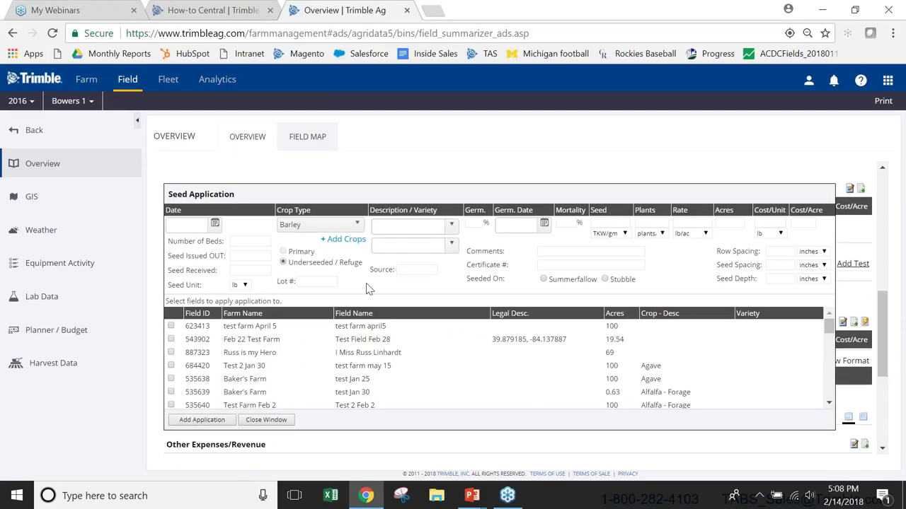
click(170, 352)
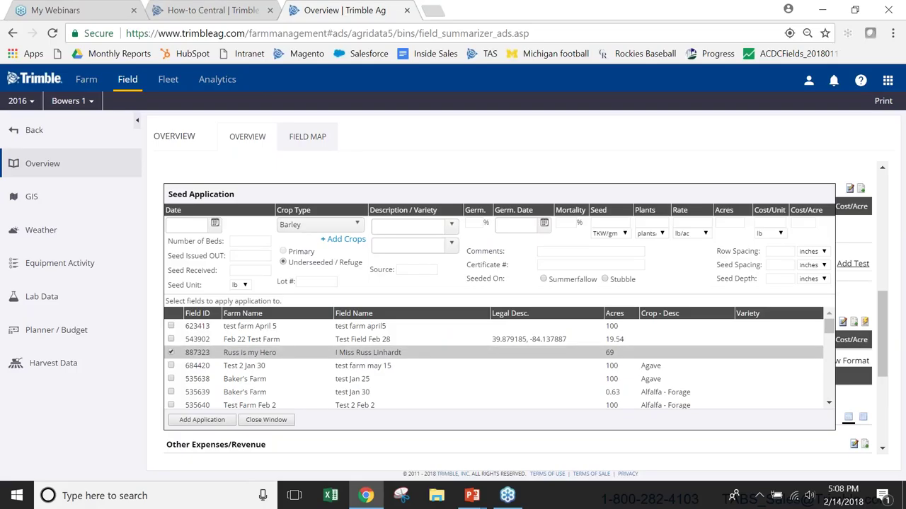
click(171, 379)
click(171, 392)
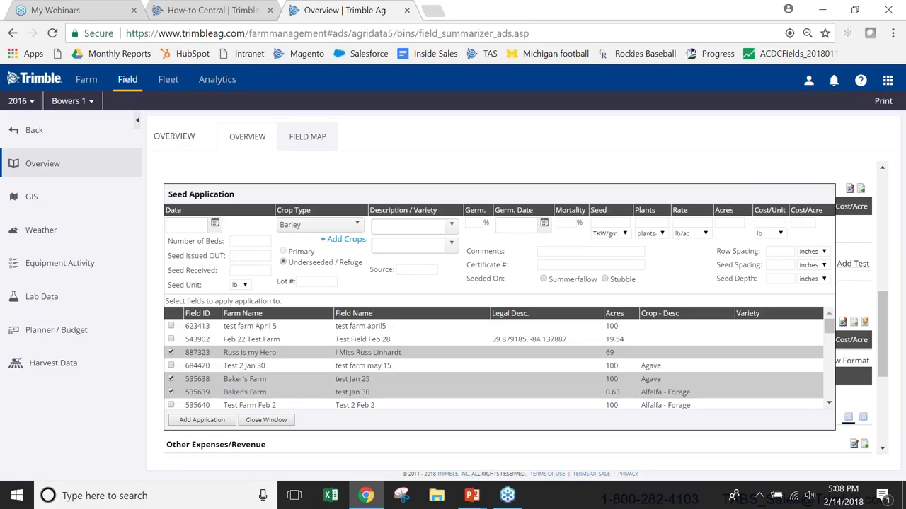
click(266, 420)
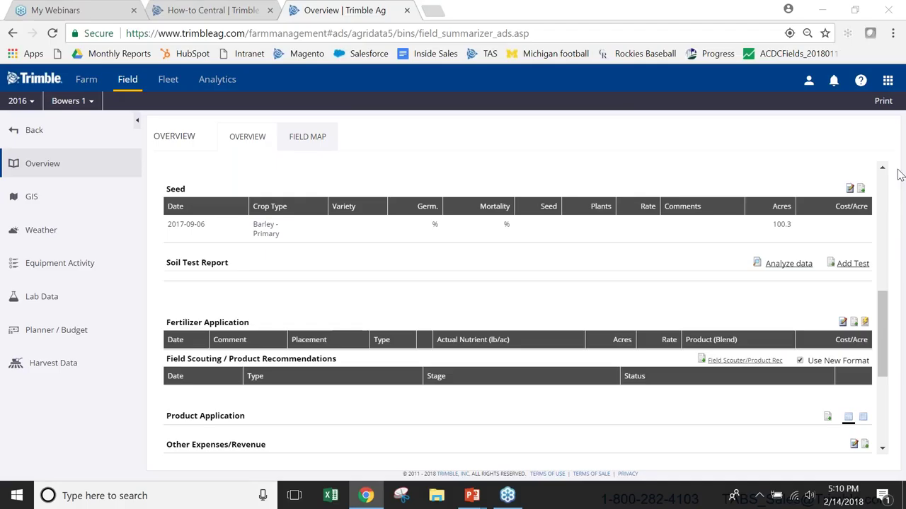
Open the farm's Documents page, list the documents by folder and look through the available folders and files
mouse_move(86, 84)
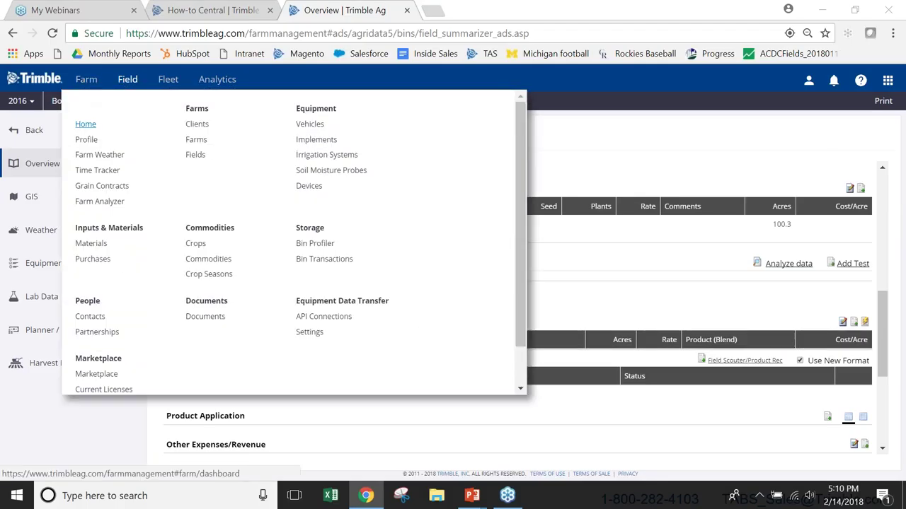
click(204, 317)
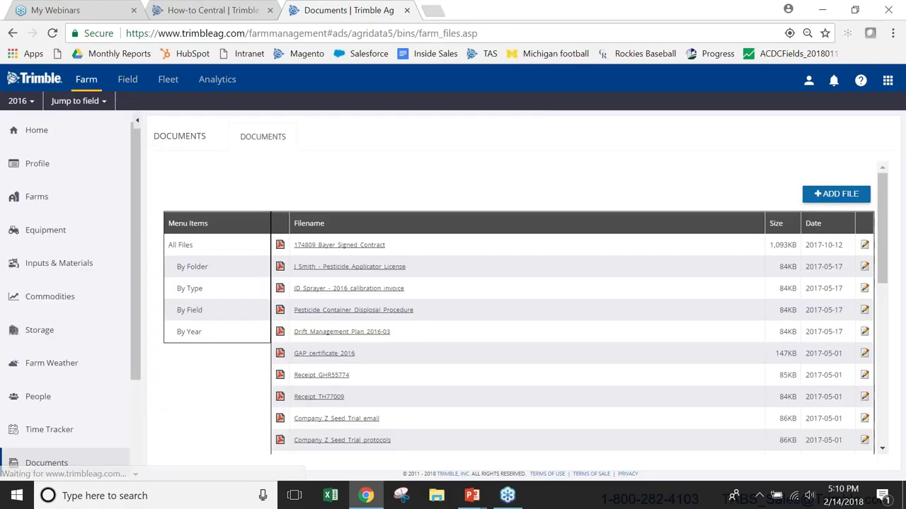
click(198, 267)
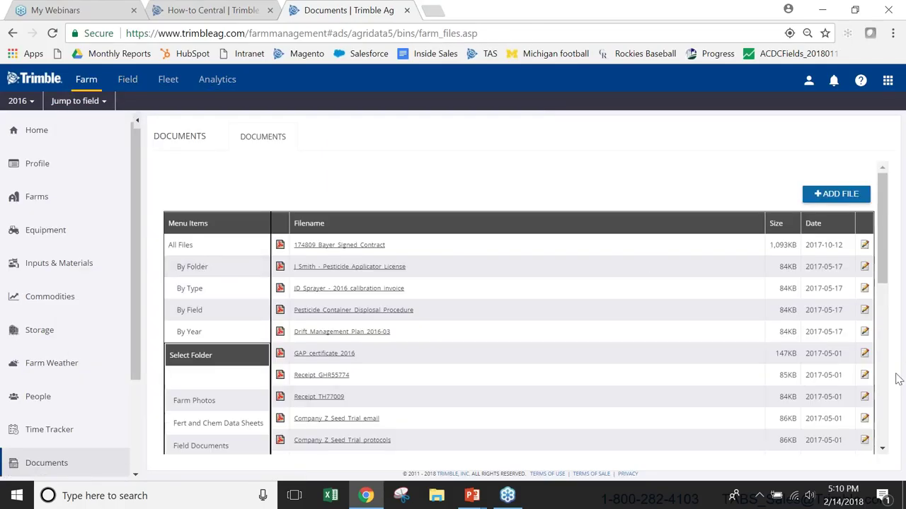
click(882, 449)
click(882, 449)
click(882, 448)
click(883, 448)
click(883, 449)
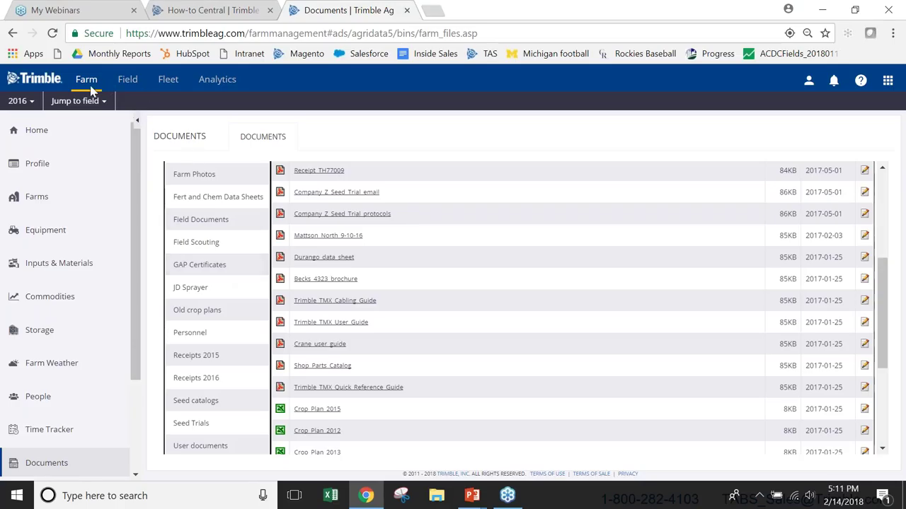
View the storage Bin Profiler and the Bin Transactions activity report
click(33, 331)
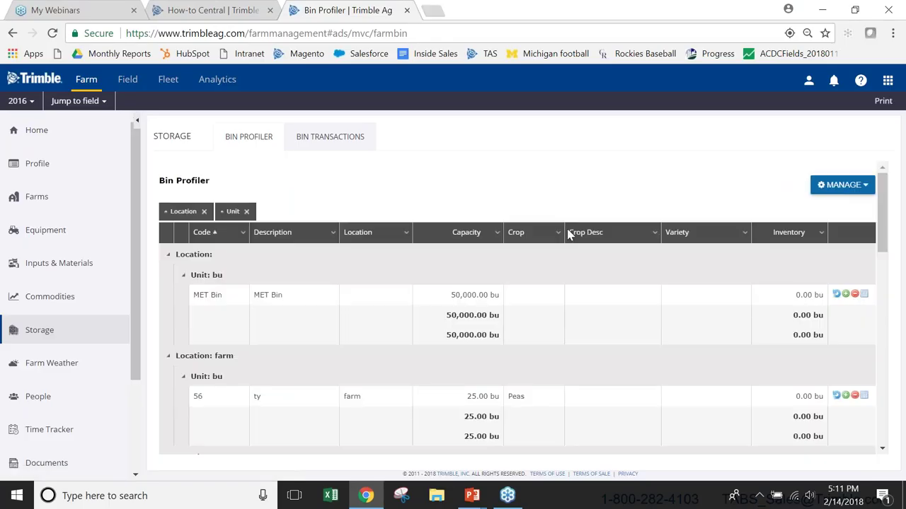
click(351, 141)
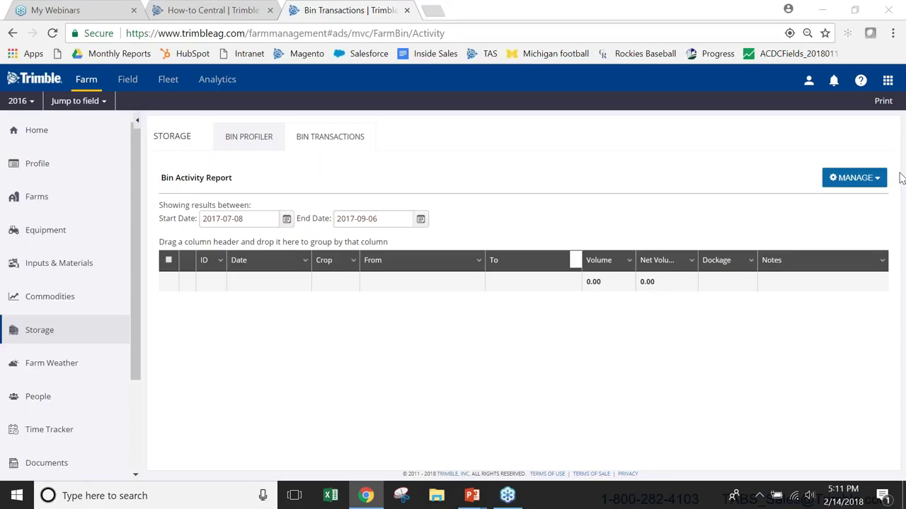
Switch to the PowerPoint slide show and go back to the "Without software" timeline slide on sources of waste
key(alt+Tab)
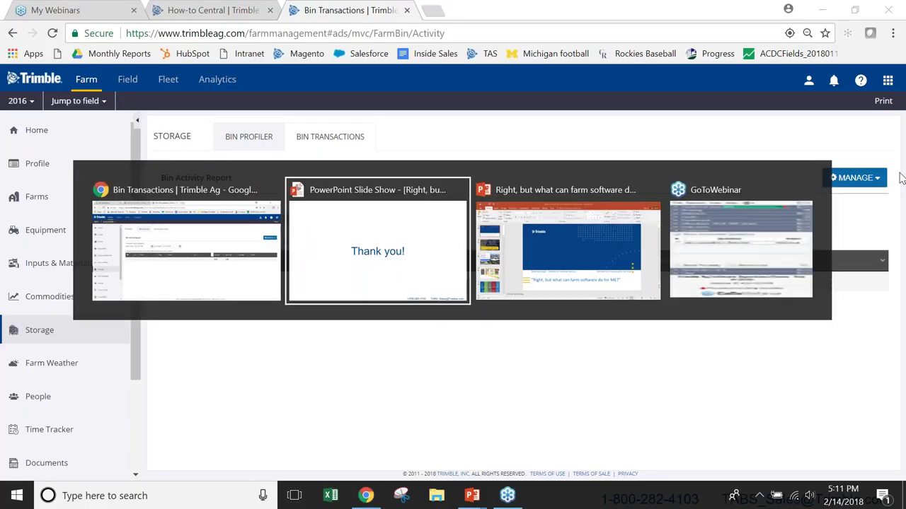
key(Left)
key(Left)
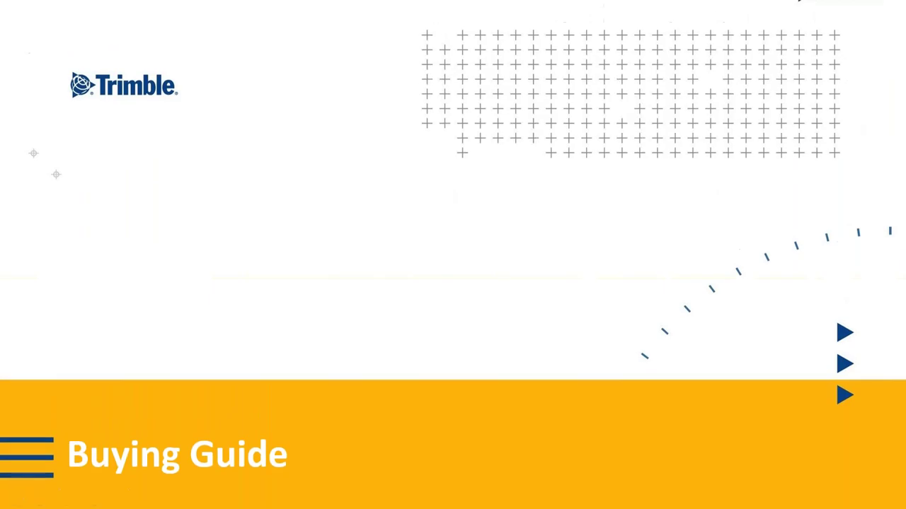
key(Left)
key(Left)
key(Left)
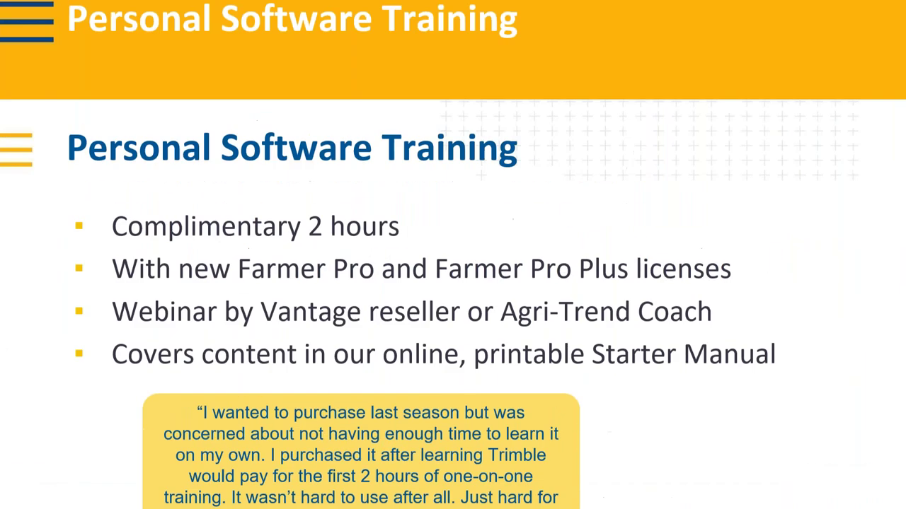
key(Left)
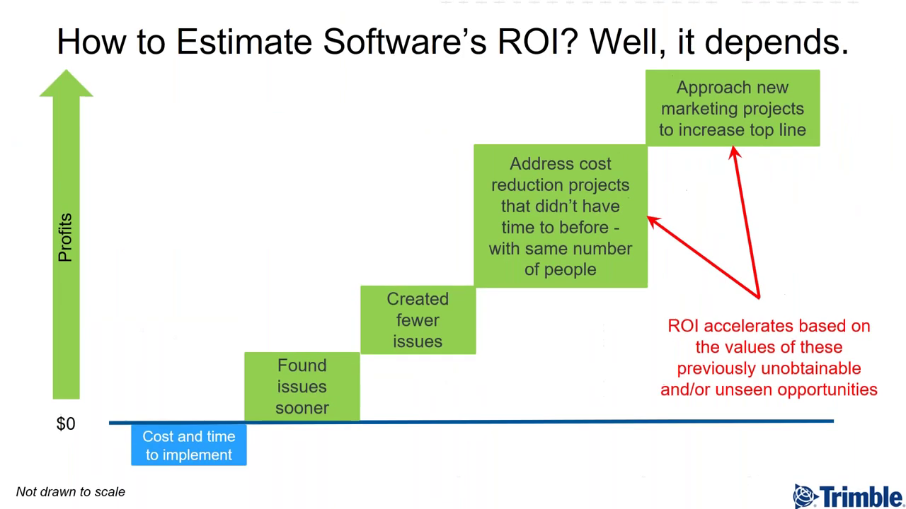
key(Left)
Switch to the PowerPoint editing window and show the Field Level Weather slide and the Hail Alerts slide
key(alt+Tab)
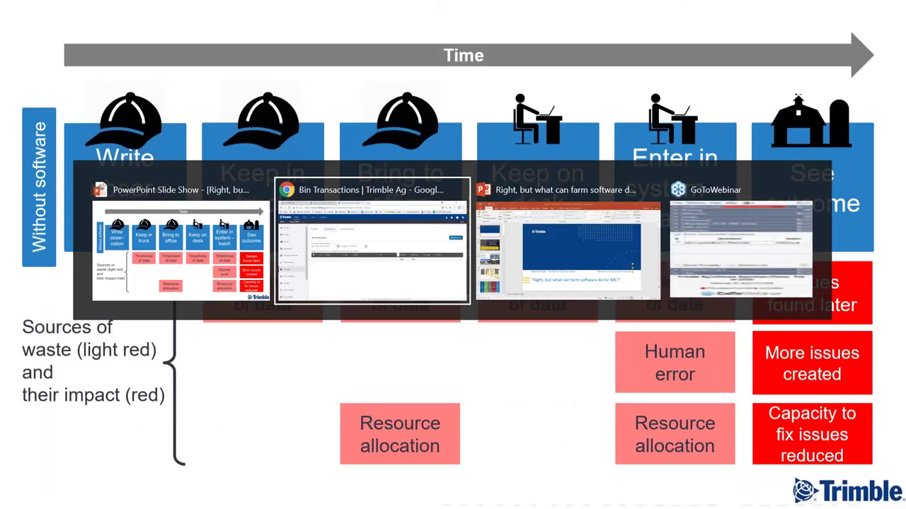
key(Tab)
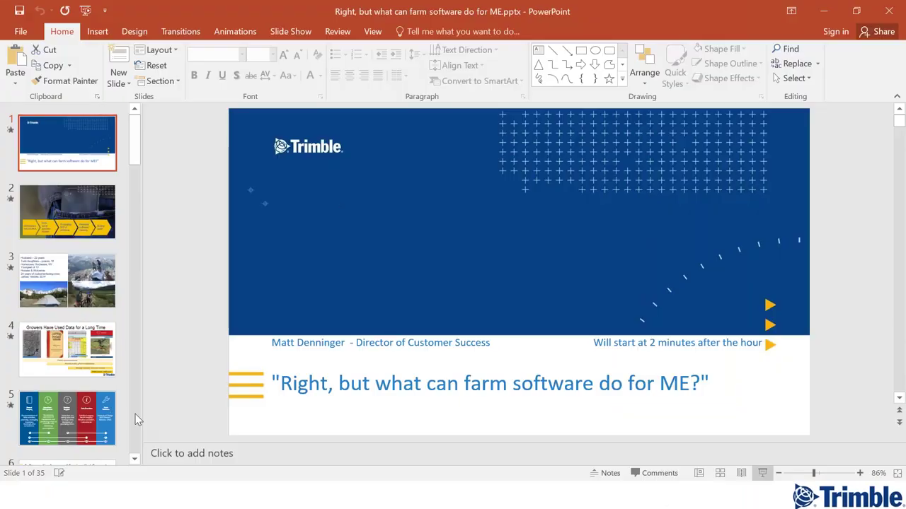
scroll(136, 413, down, 10)
scroll(135, 416, down, 5)
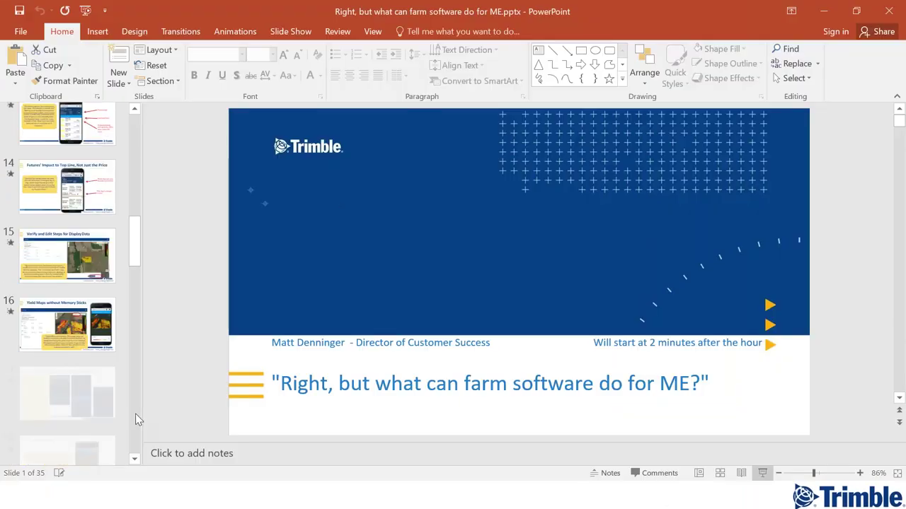
click(99, 426)
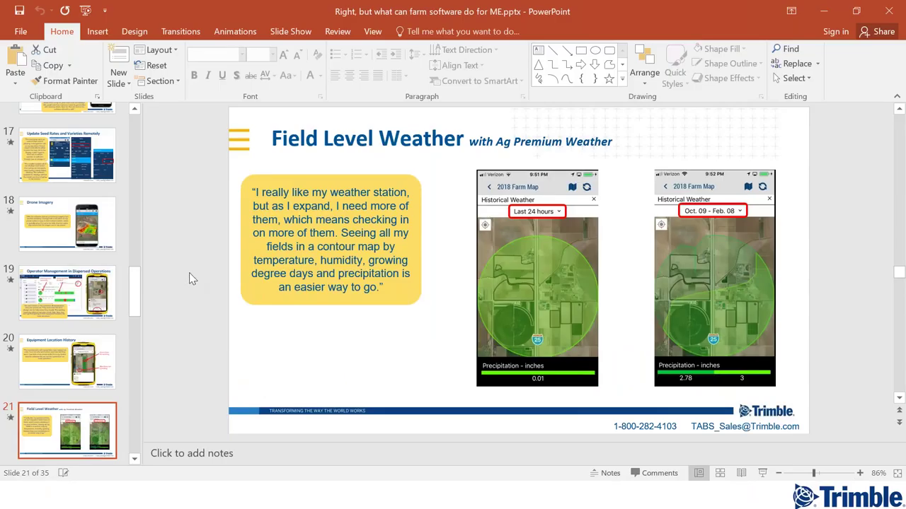
key(Down)
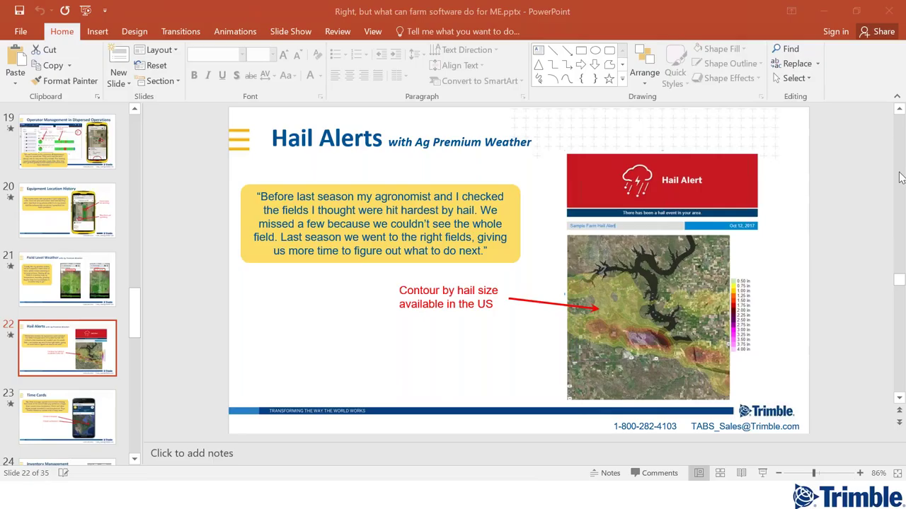
Switch back to Trimble Ag in Chrome and open the account's My Settings page
key(alt+Tab)
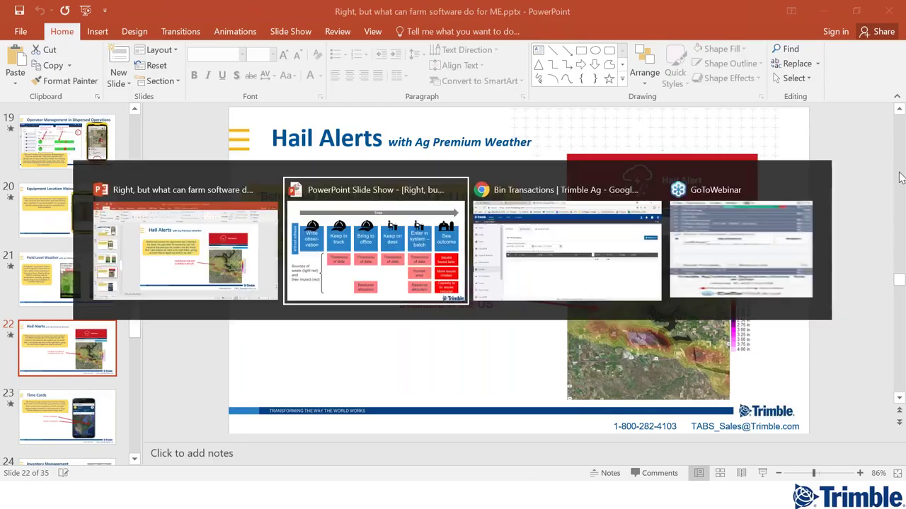
key(alt+Tab)
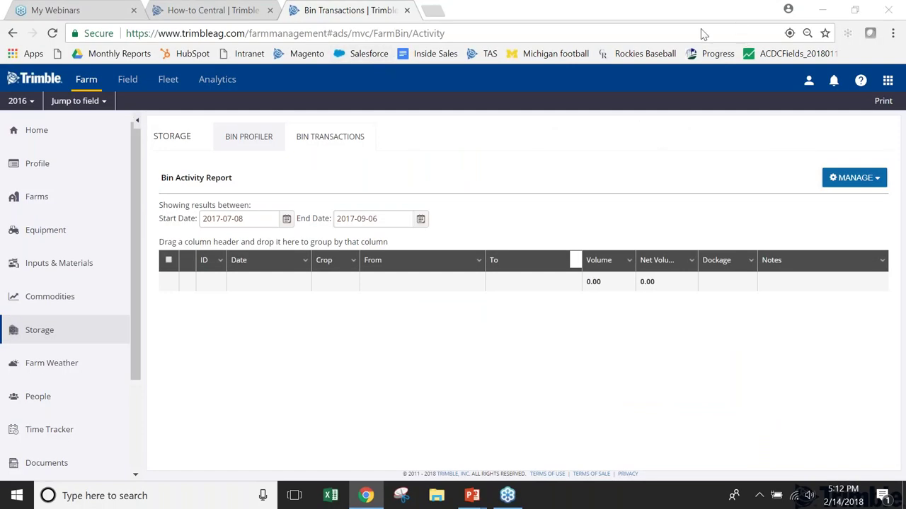
click(809, 80)
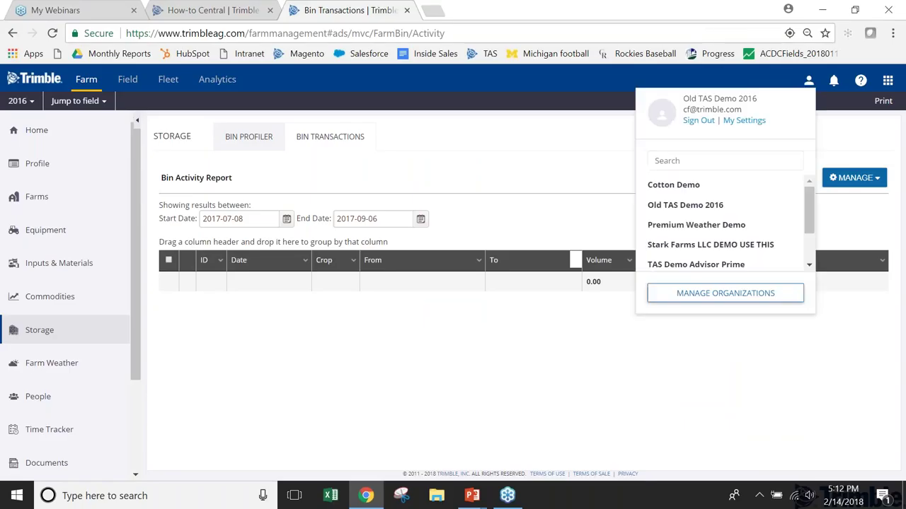
click(754, 122)
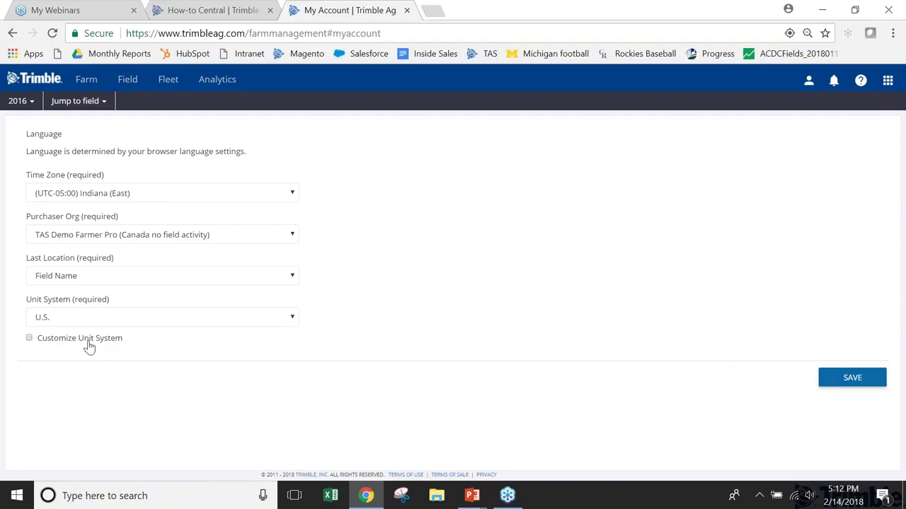
Check the unit system options, leave U.S. selected, and enable Customize Unit System to review the individual unit settings
click(293, 323)
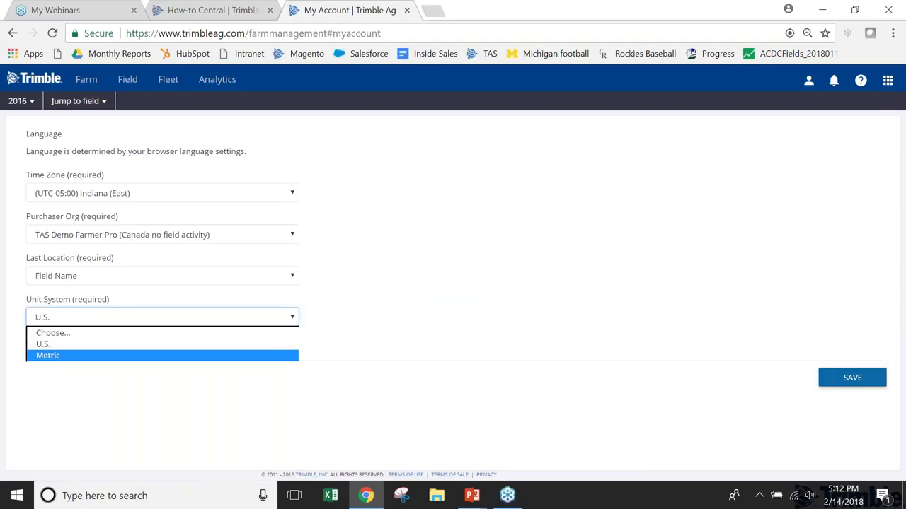
click(338, 320)
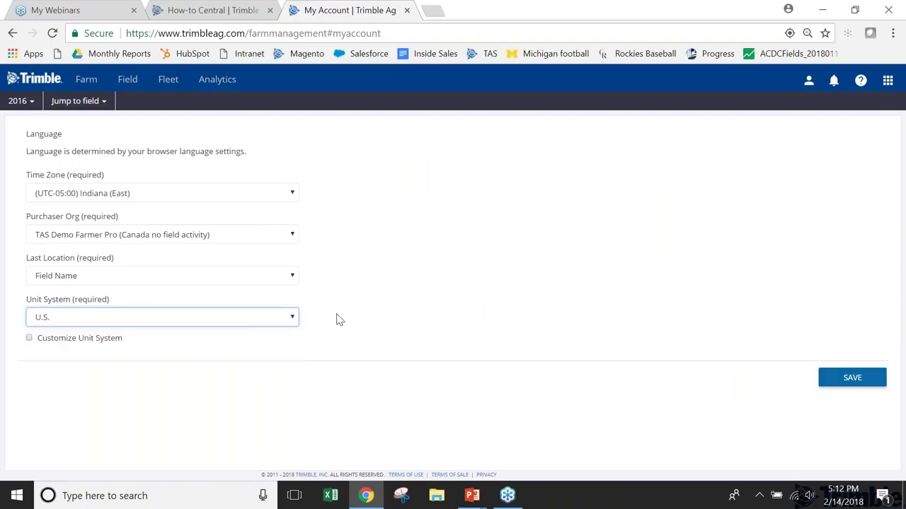
click(29, 338)
drag(896, 287, 903, 429)
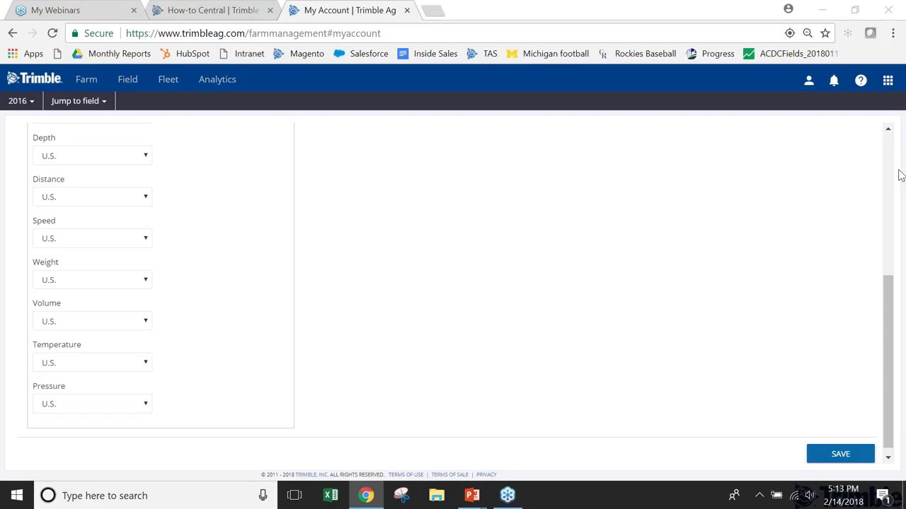
Open the farm's Crops page and look through the full list of crops that can be added
mouse_move(89, 87)
mouse_move(126, 87)
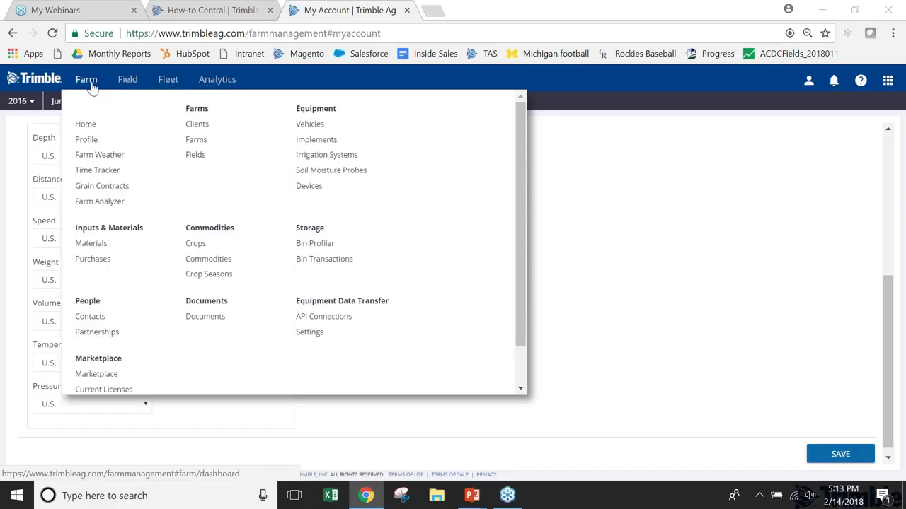
click(196, 243)
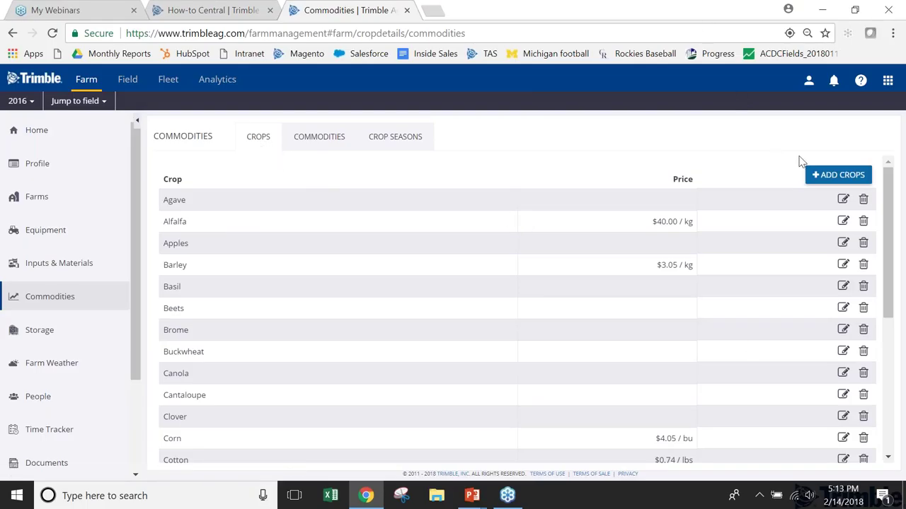
click(821, 175)
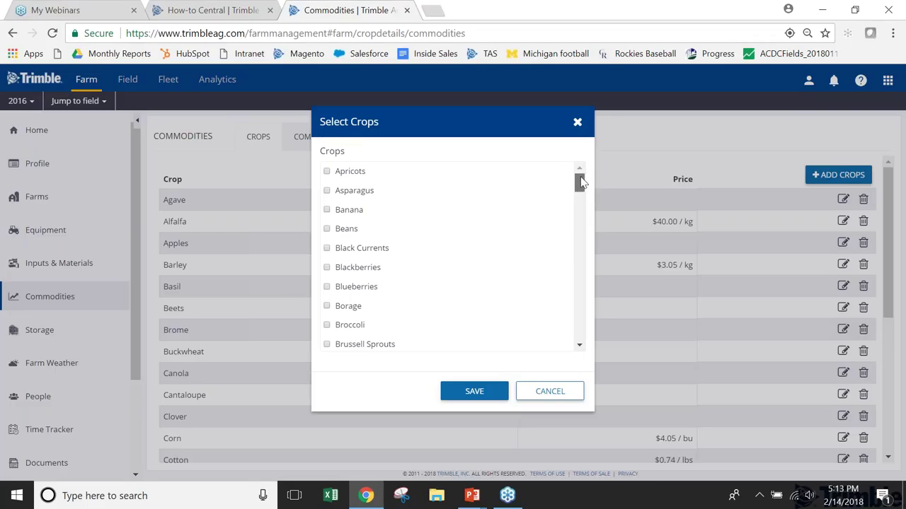
mouse_move(581, 187)
mouse_down()
mouse_move(580, 343)
mouse_move(580, 175)
mouse_up()
drag(579, 183, 586, 279)
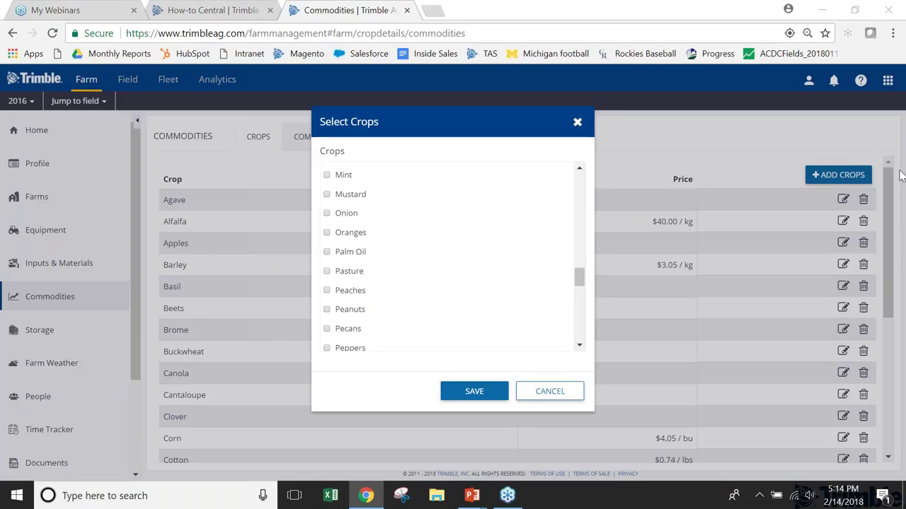
drag(581, 279, 582, 306)
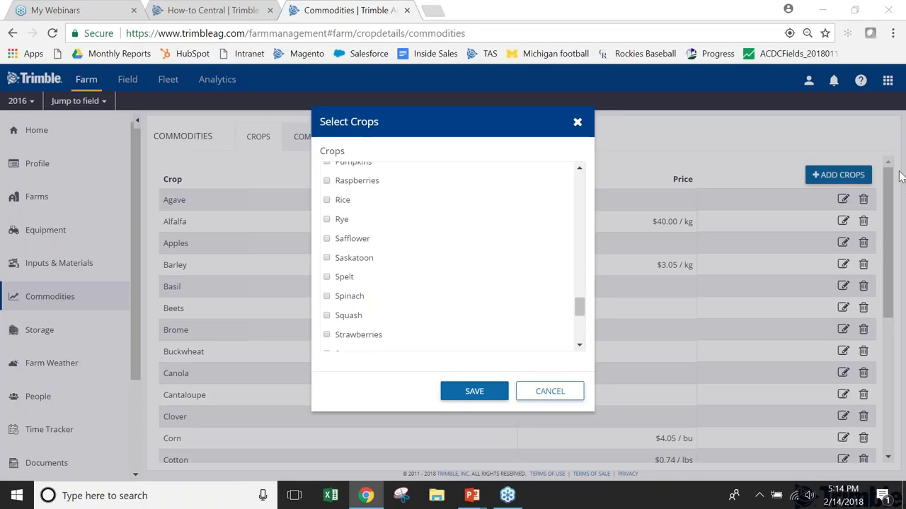
drag(583, 301, 584, 311)
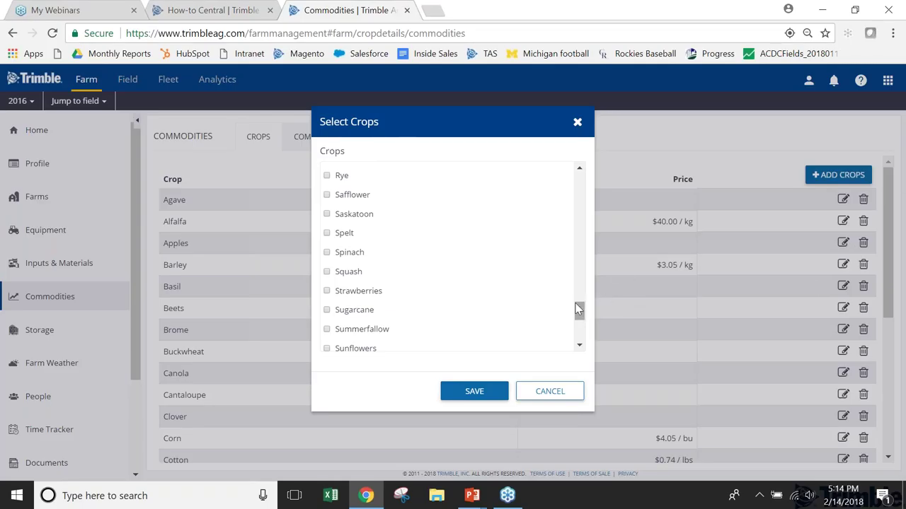
drag(577, 310, 580, 333)
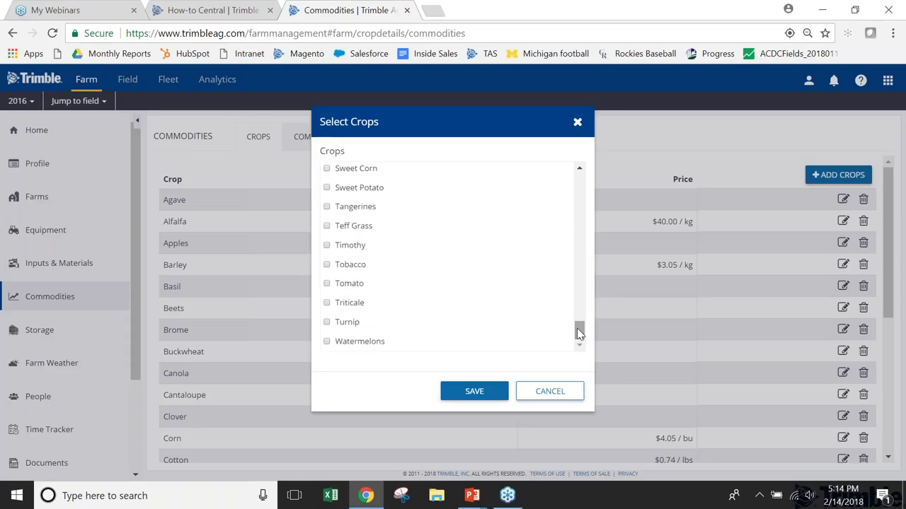
drag(578, 329, 594, 182)
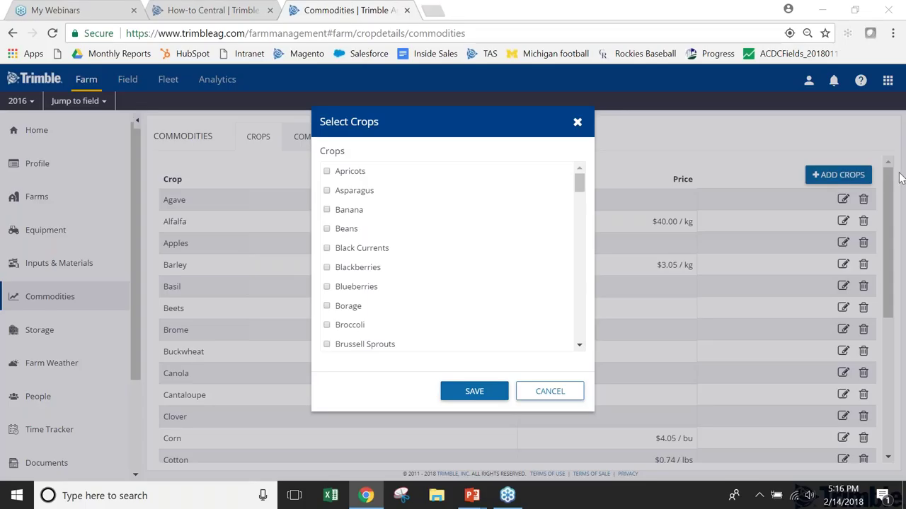
click(902, 14)
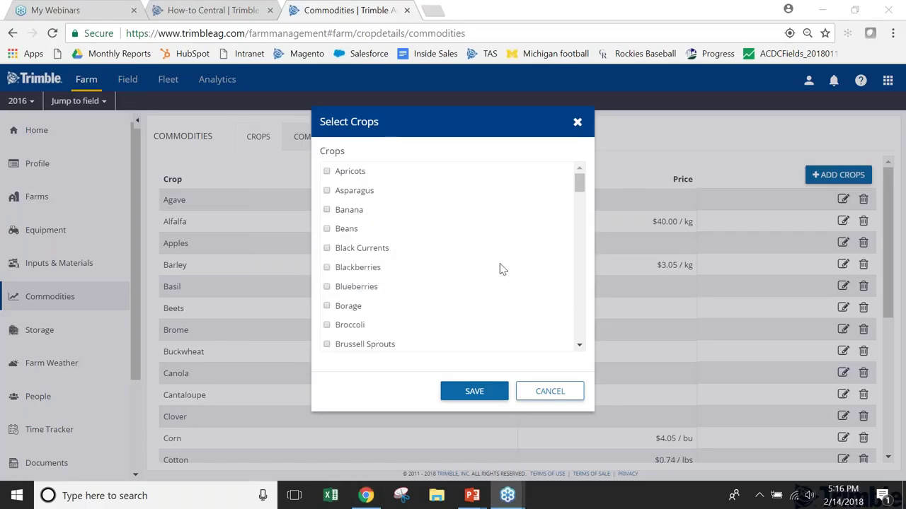
click(494, 279)
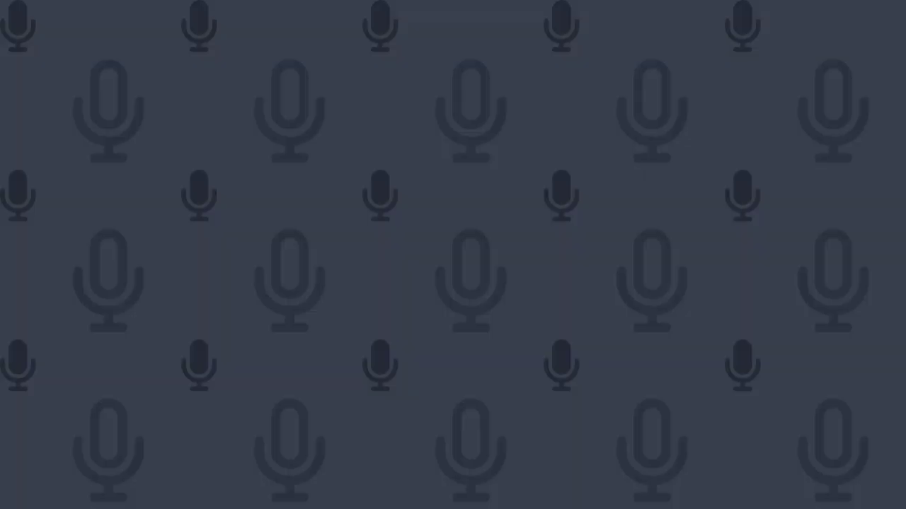